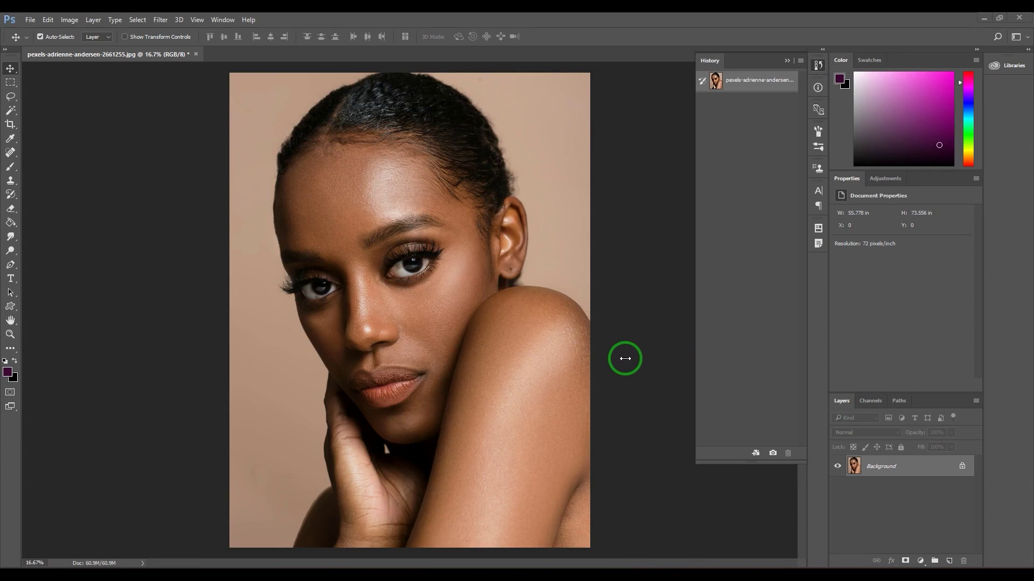
Review the Dodge, Burn and Sponge options in the toning flyout, keeping the Dodge tool selected.
{"action": "left_click", "coordinate": [12, 254]}
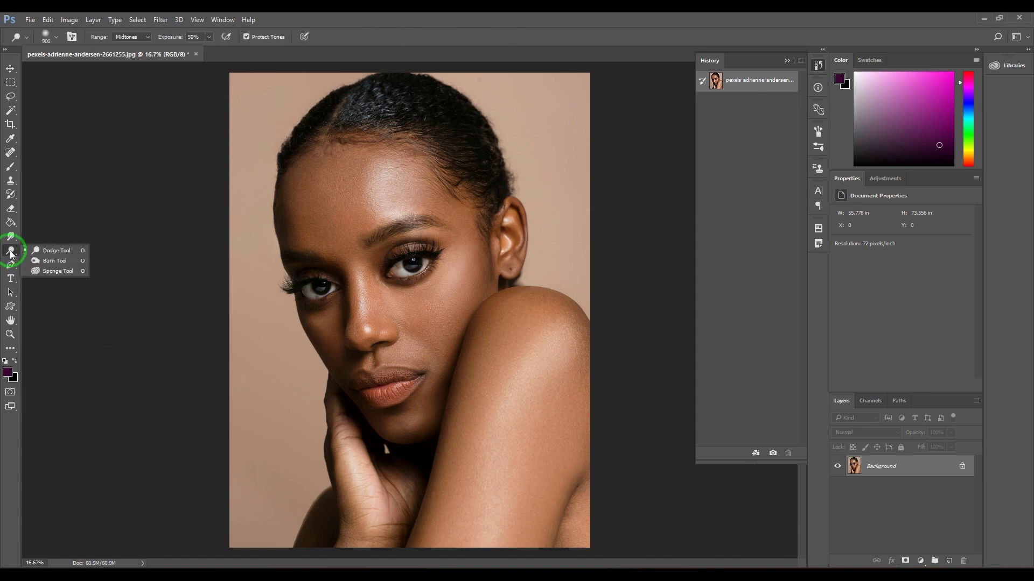
{"action": "left_click_drag", "start_coordinate": [11, 254], "coordinate": [56, 254]}
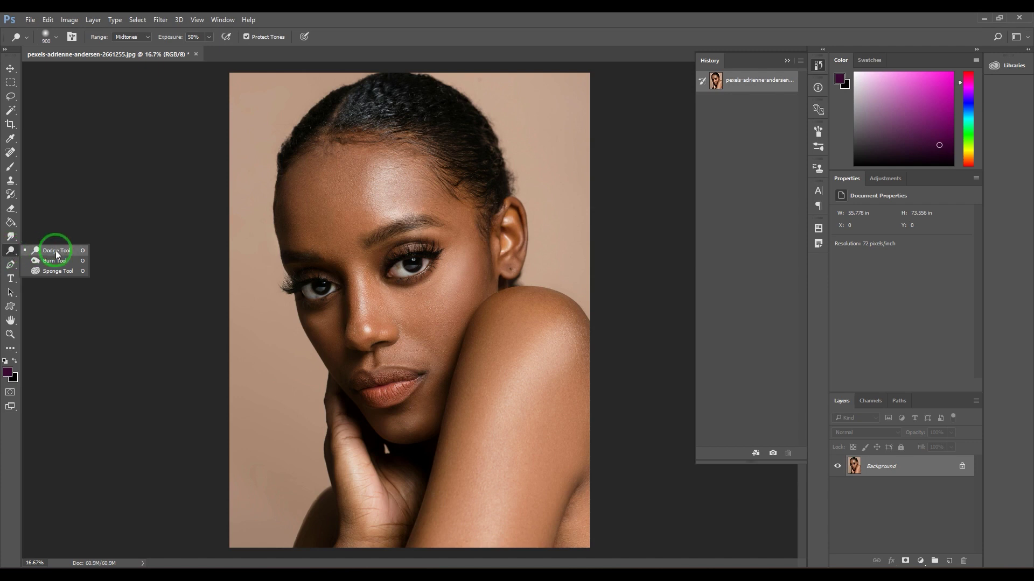
{"action": "left_click_drag", "start_coordinate": [56, 254], "coordinate": [60, 263]}
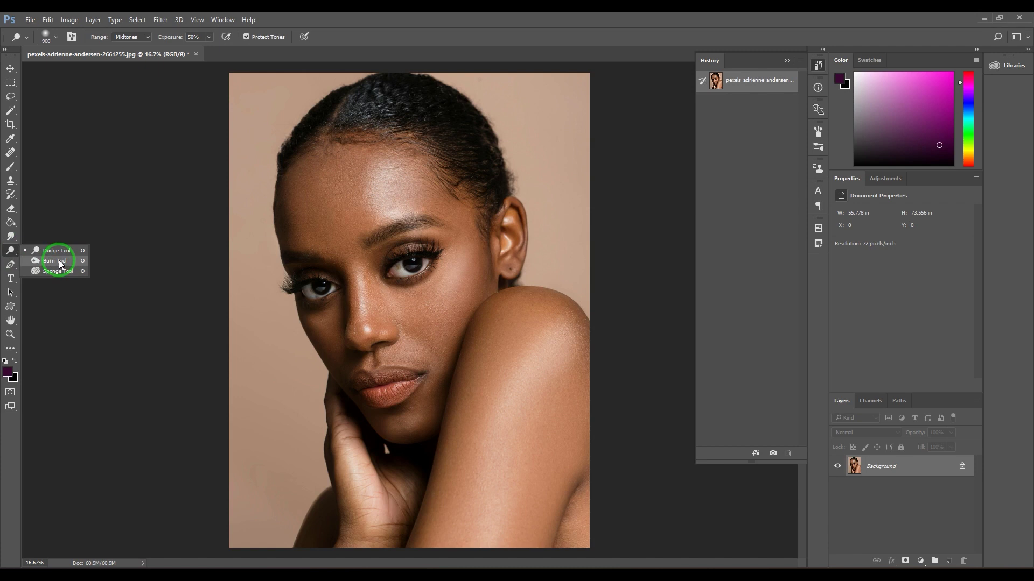
{"action": "left_click_drag", "start_coordinate": [61, 264], "coordinate": [62, 273]}
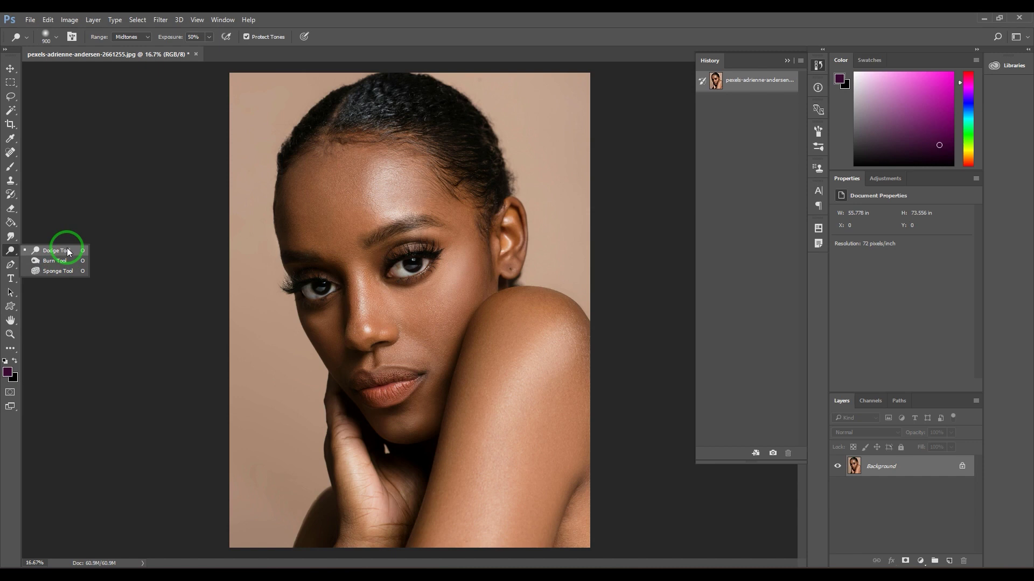
{"action": "left_click_drag", "start_coordinate": [68, 251], "coordinate": [65, 249]}
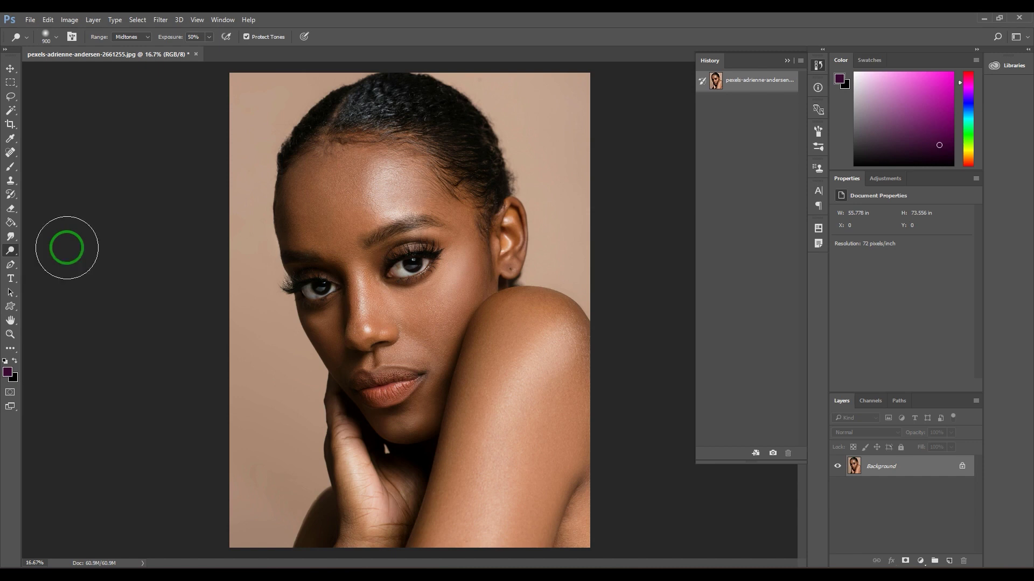
Select the Dodge tool with a 1000 px brush in Shadows range and dodge the hairline.
{"action": "left_click", "coordinate": [11, 67]}
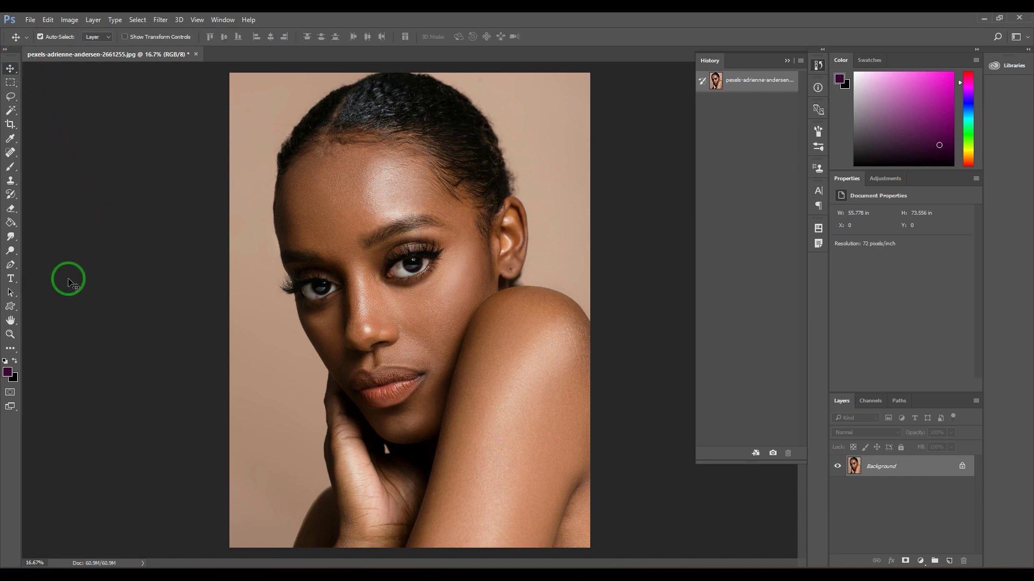
{"action": "key", "text": "o"}
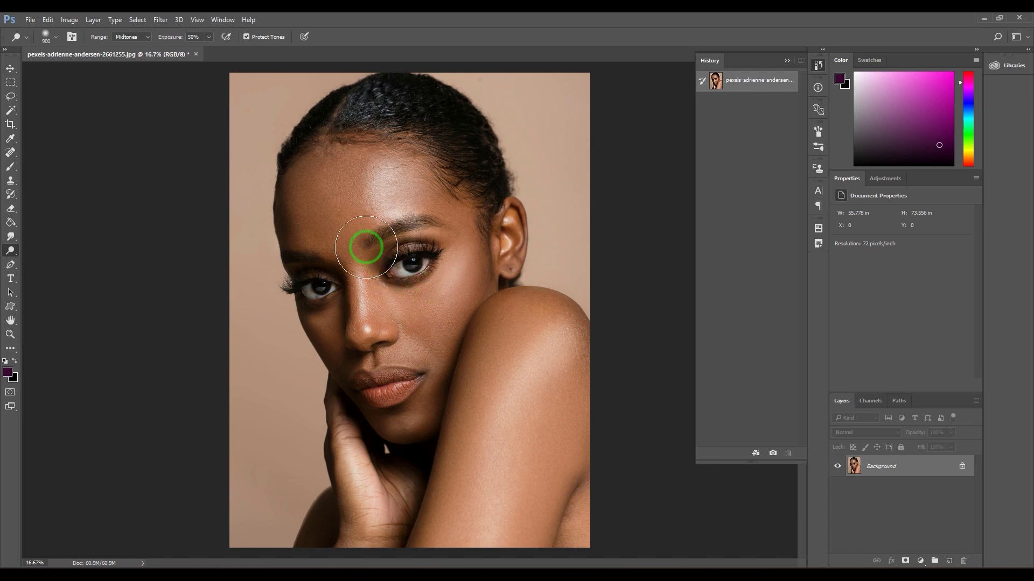
{"action": "key", "text": "bracketright"}
{"action": "key", "text": "bracketright"}
{"action": "key", "text": "bracketright"}
{"action": "key", "text": "bracketright"}
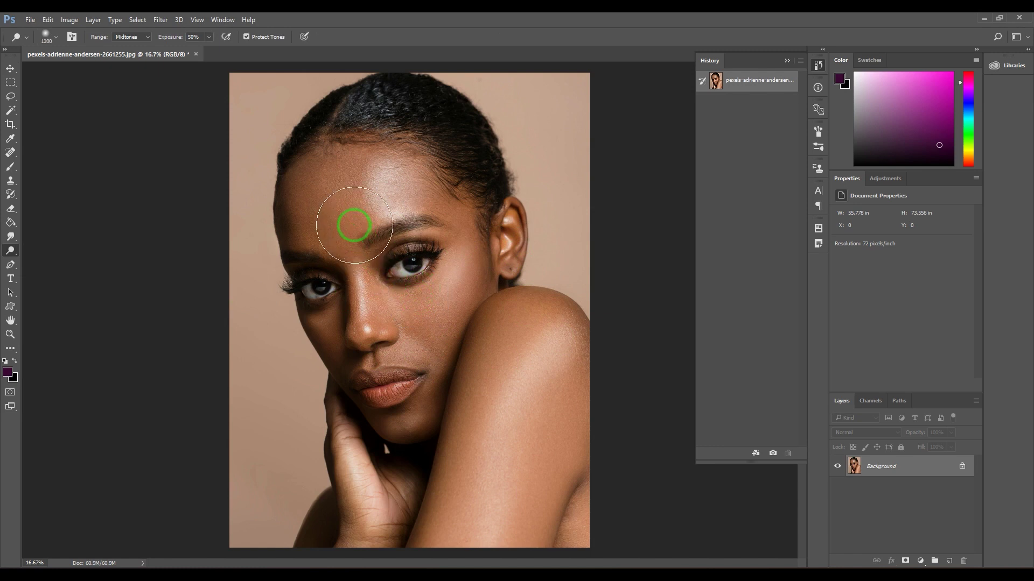
{"action": "key", "text": "bracketleft"}
{"action": "key", "text": "bracketleft"}
{"action": "key", "text": "bracketleft"}
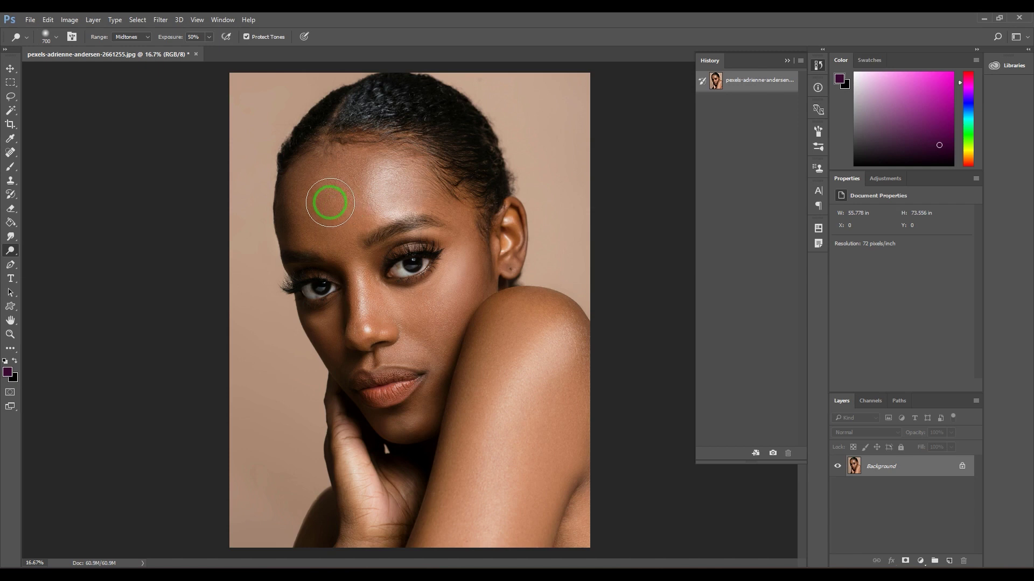
{"action": "key", "text": "alt+shift+s"}
{"action": "left_click_drag", "start_coordinate": [328, 149], "coordinate": [335, 149]}
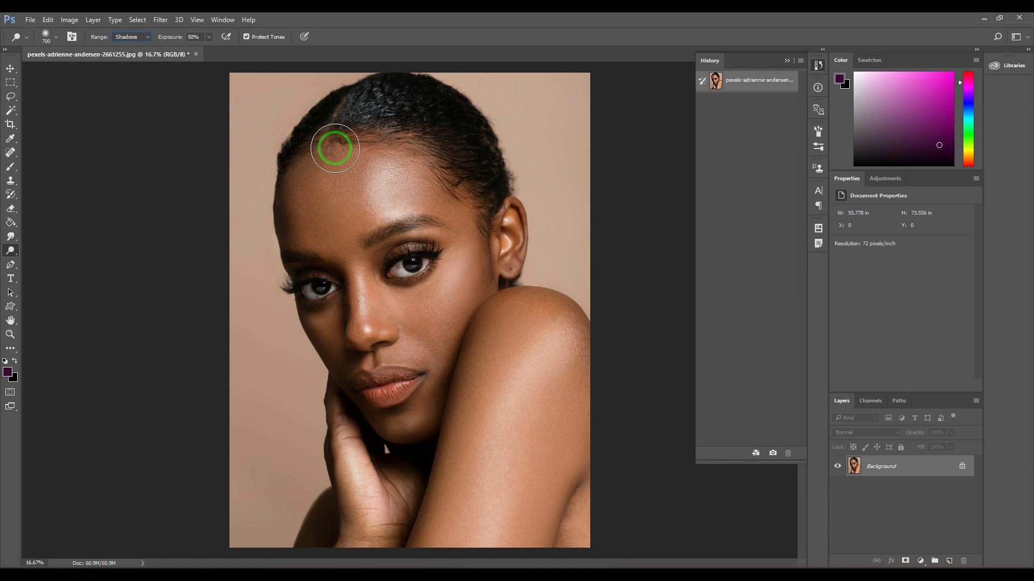
Switch the dodge range to Midtones and brighten the forehead, enlarging the brush to 1200 px.
{"action": "left_click", "coordinate": [129, 37]}
{"action": "left_click", "coordinate": [132, 53]}
{"action": "left_click", "coordinate": [397, 214]}
{"action": "mouse_move", "coordinate": [394, 210]}
{"action": "left_mouse_down"}
{"action": "mouse_move", "coordinate": [369, 201]}
{"action": "mouse_move", "coordinate": [441, 44]}
{"action": "left_mouse_up"}
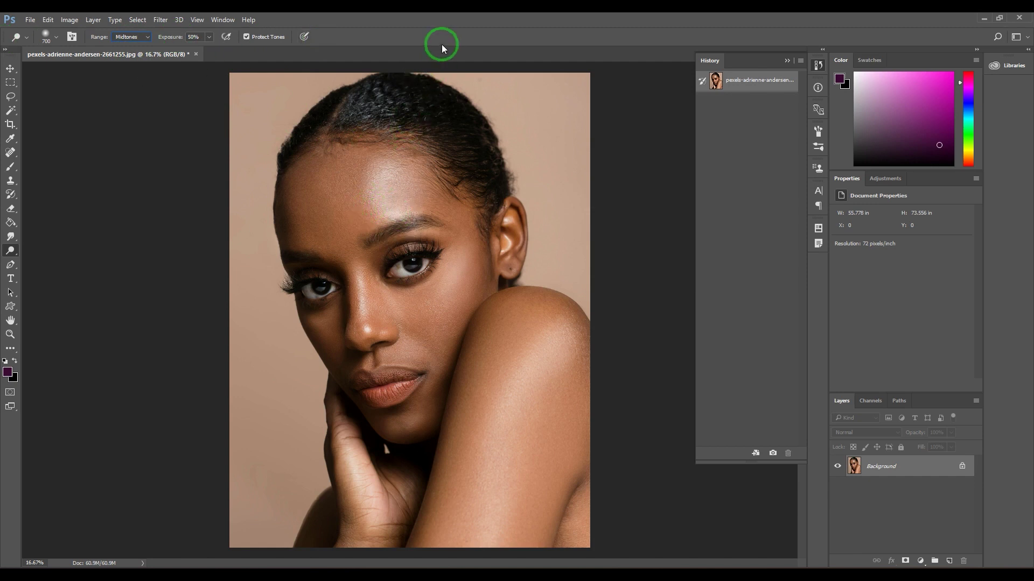
{"action": "key", "text": "bracketright"}
{"action": "key", "text": "bracketright"}
{"action": "key", "text": "bracketright"}
{"action": "key", "text": "bracketright"}
{"action": "mouse_move", "coordinate": [318, 224]}
{"action": "left_mouse_down"}
{"action": "mouse_move", "coordinate": [350, 185]}
{"action": "mouse_move", "coordinate": [385, 191]}
{"action": "left_mouse_up"}
Dodge the cheek, shoulder, upper arm and hand.
{"action": "mouse_move", "coordinate": [474, 346]}
{"action": "left_mouse_down"}
{"action": "mouse_move", "coordinate": [427, 351]}
{"action": "mouse_move", "coordinate": [422, 338]}
{"action": "mouse_move", "coordinate": [342, 360]}
{"action": "left_mouse_up"}
{"action": "mouse_move", "coordinate": [503, 376]}
{"action": "left_mouse_down"}
{"action": "mouse_move", "coordinate": [477, 432]}
{"action": "mouse_move", "coordinate": [521, 337]}
{"action": "mouse_move", "coordinate": [571, 350]}
{"action": "left_mouse_up"}
{"action": "mouse_move", "coordinate": [539, 344]}
{"action": "left_mouse_down"}
{"action": "mouse_move", "coordinate": [558, 422]}
{"action": "mouse_move", "coordinate": [516, 485]}
{"action": "left_mouse_up"}
{"action": "mouse_move", "coordinate": [398, 420]}
{"action": "left_mouse_down"}
{"action": "mouse_move", "coordinate": [386, 422]}
{"action": "mouse_move", "coordinate": [377, 538]}
{"action": "left_mouse_up"}
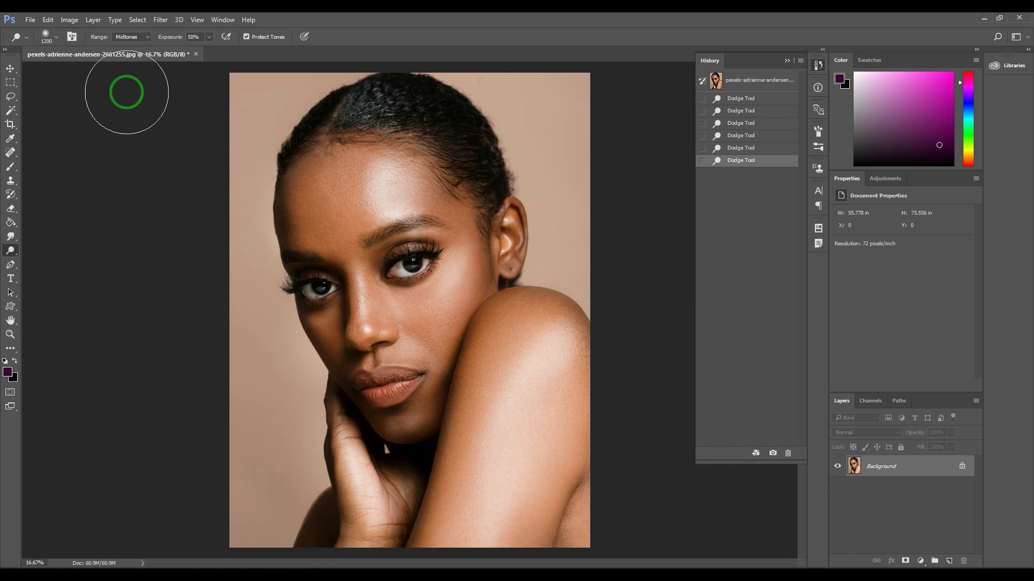
Keep Midtones as the dodge range and revert the photo to its original snapshot.
{"action": "left_click", "coordinate": [139, 43]}
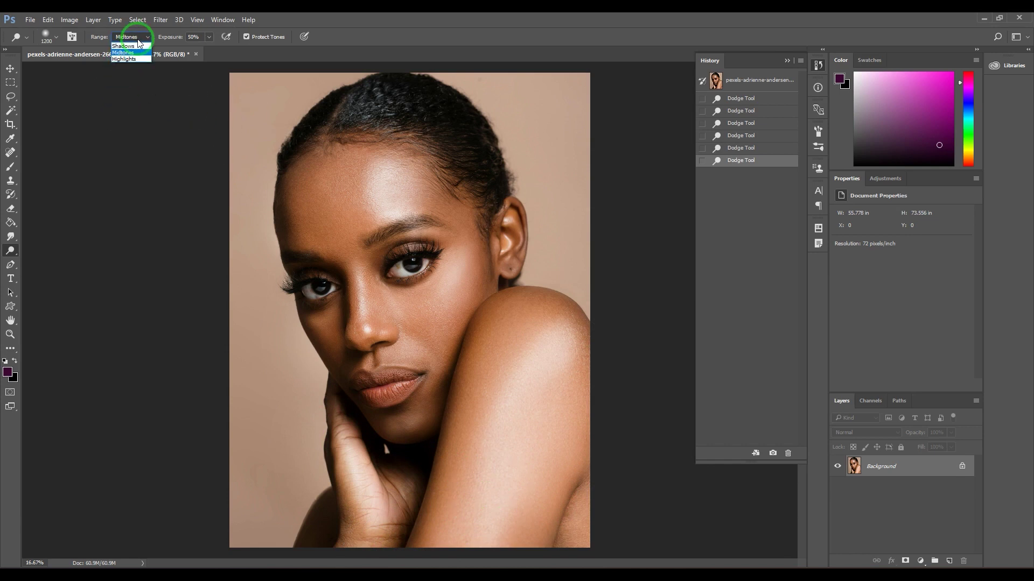
{"action": "left_click", "coordinate": [139, 52]}
{"action": "left_click", "coordinate": [772, 82]}
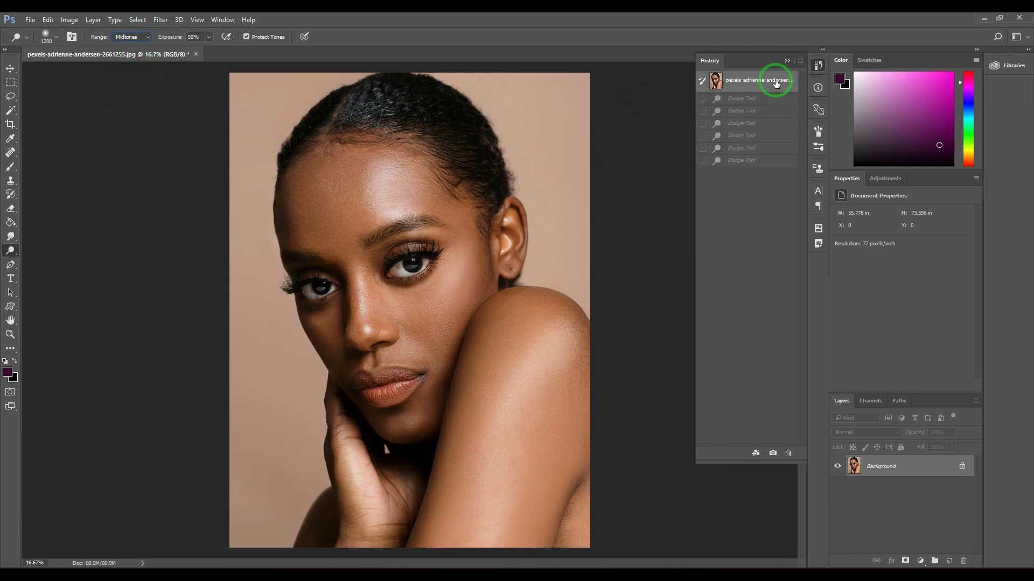
Switch to the 74 px star brush tip, enlarge it to 900, and review its shape dynamics.
{"action": "left_click", "coordinate": [56, 37]}
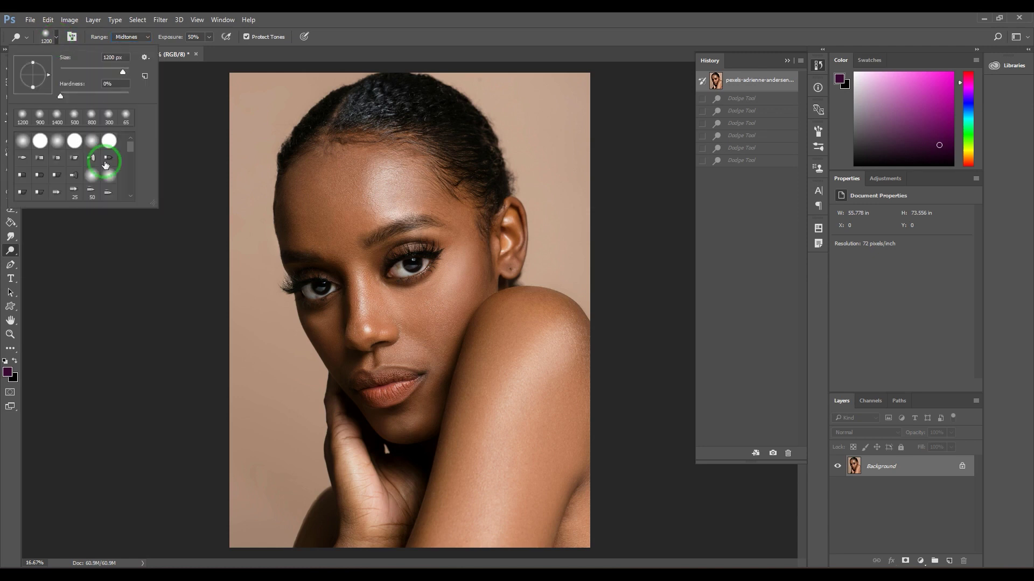
{"action": "scroll", "coordinate": [107, 186], "scroll_direction": "down", "scroll_amount": 5}
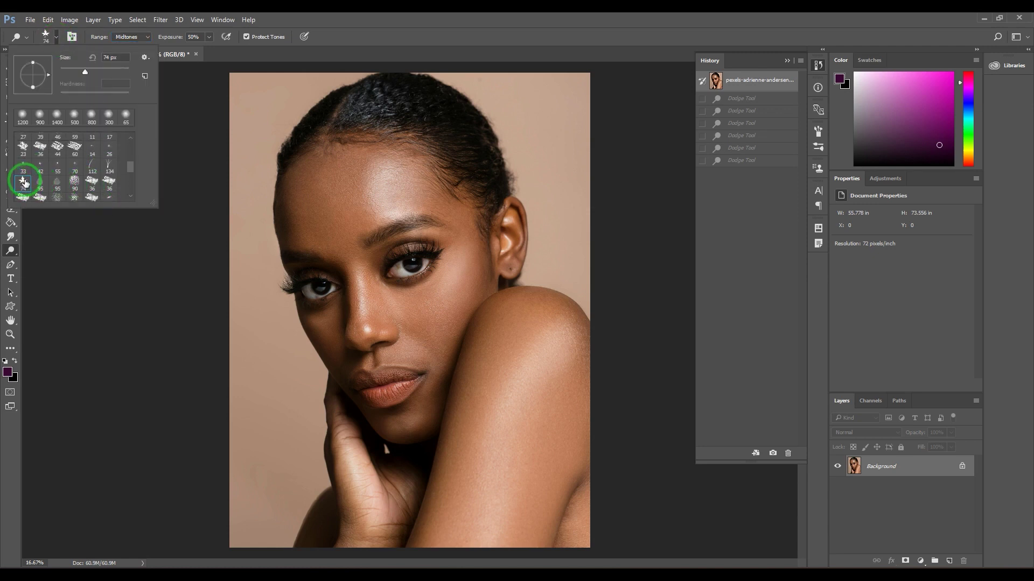
{"action": "left_click", "coordinate": [420, 105]}
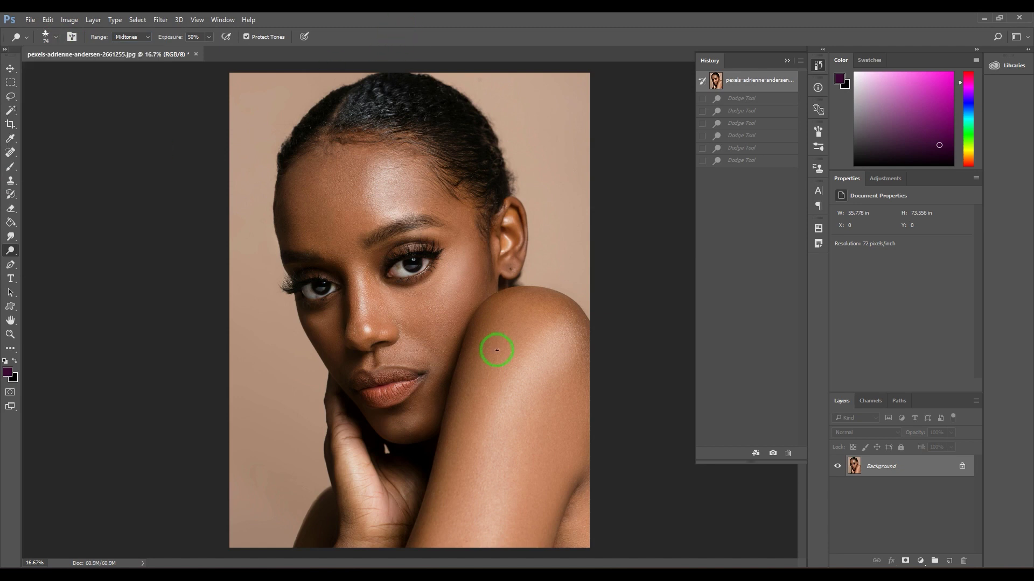
{"action": "key", "text": "bracketright"}
{"action": "key", "text": "bracketright"}
{"action": "key", "text": "bracketright"}
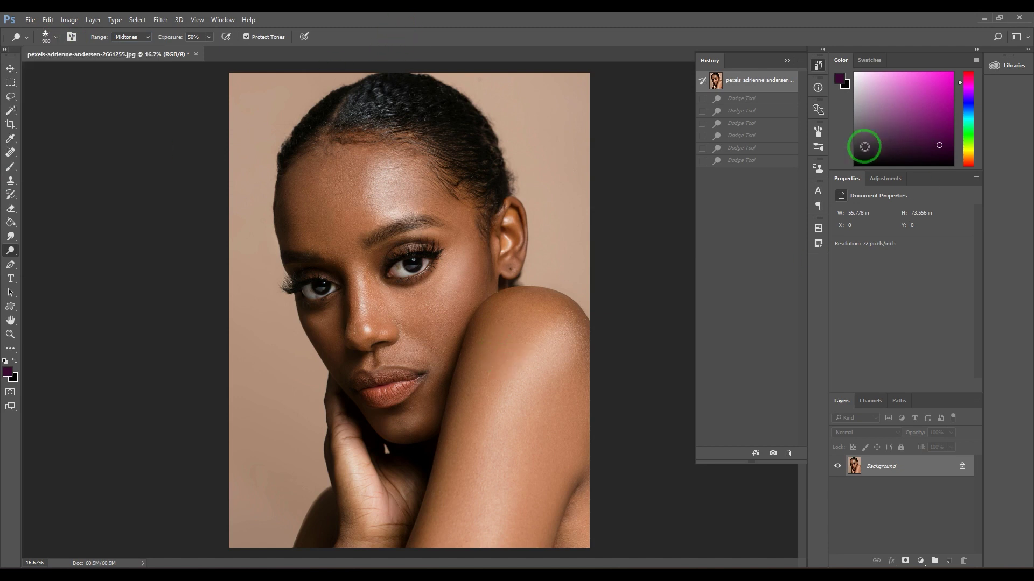
{"action": "left_click", "coordinate": [818, 131]}
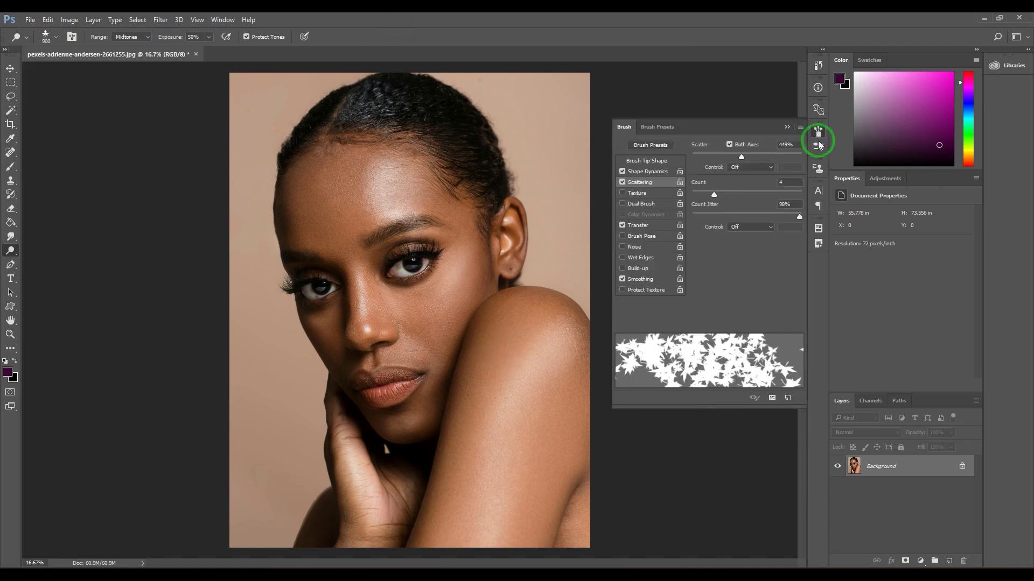
{"action": "left_click", "coordinate": [653, 171]}
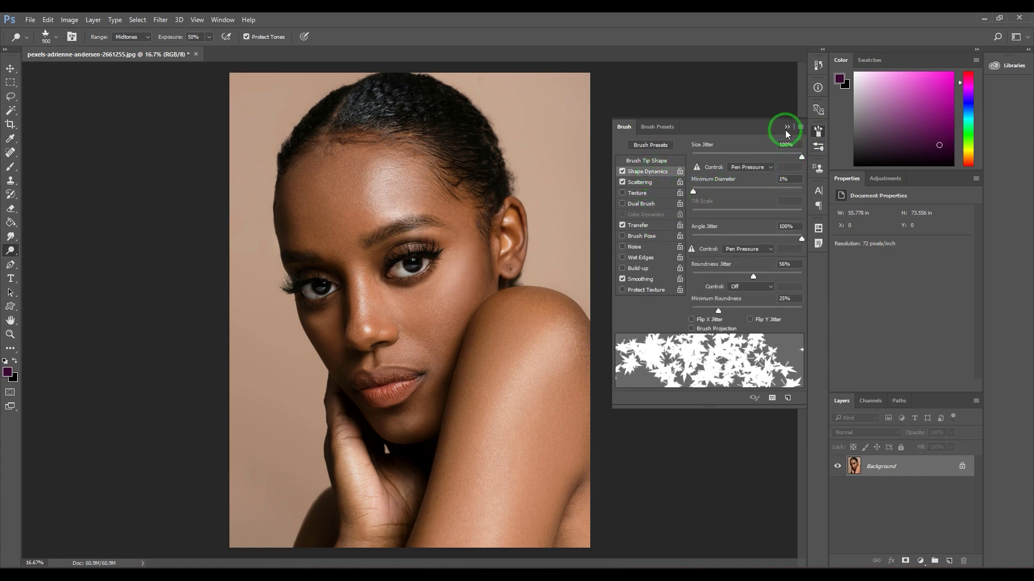
{"action": "left_click", "coordinate": [786, 128]}
Lighten star patches across the shoulder, arm and face, then show the History panel.
{"action": "mouse_move", "coordinate": [560, 377]}
{"action": "left_mouse_down"}
{"action": "mouse_move", "coordinate": [514, 386]}
{"action": "mouse_move", "coordinate": [478, 519]}
{"action": "left_mouse_up"}
{"action": "mouse_move", "coordinate": [486, 484]}
{"action": "left_mouse_down"}
{"action": "mouse_move", "coordinate": [455, 317]}
{"action": "mouse_move", "coordinate": [417, 366]}
{"action": "mouse_move", "coordinate": [449, 266]}
{"action": "mouse_move", "coordinate": [347, 292]}
{"action": "left_mouse_up"}
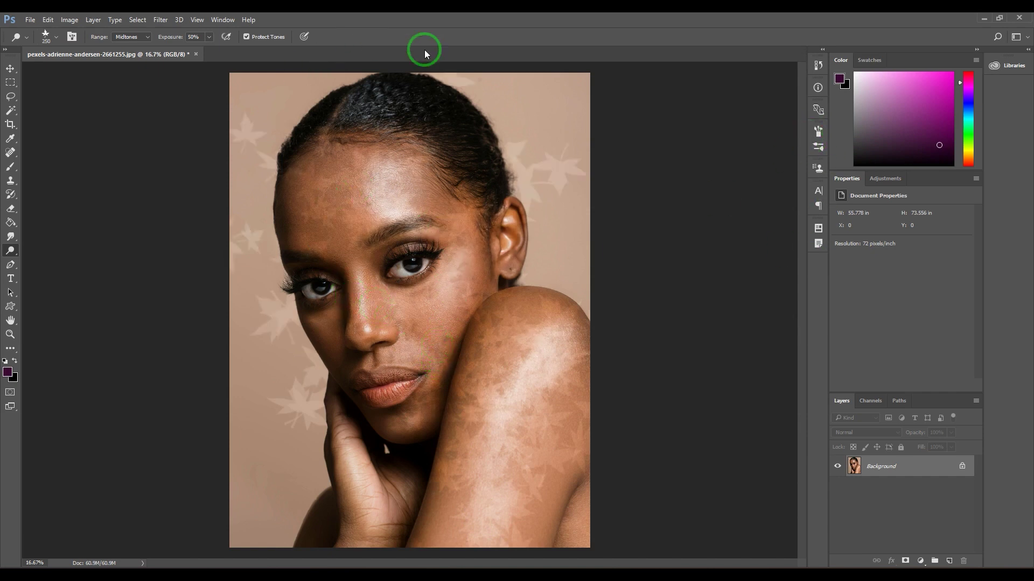
{"action": "left_click", "coordinate": [818, 65]}
Revert to the original snapshot and drag one star-brush dodge stroke from the face down the arm.
{"action": "left_click", "coordinate": [762, 82]}
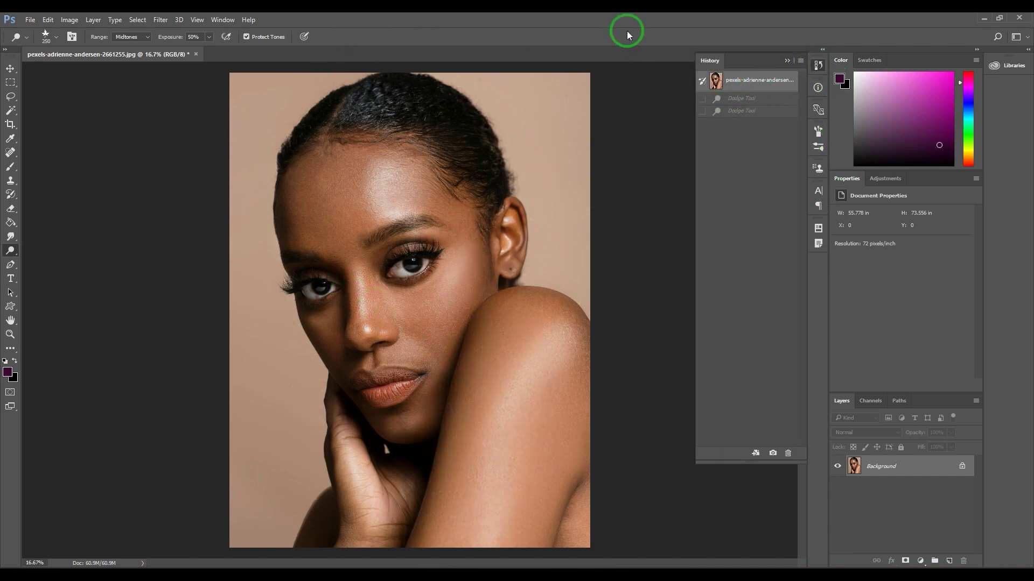
{"action": "mouse_move", "coordinate": [364, 211]}
{"action": "left_mouse_down"}
{"action": "mouse_move", "coordinate": [321, 217]}
{"action": "mouse_move", "coordinate": [380, 230]}
{"action": "mouse_move", "coordinate": [375, 280]}
{"action": "mouse_move", "coordinate": [399, 357]}
{"action": "mouse_move", "coordinate": [423, 402]}
{"action": "mouse_move", "coordinate": [468, 442]}
{"action": "mouse_move", "coordinate": [463, 544]}
{"action": "left_mouse_up"}
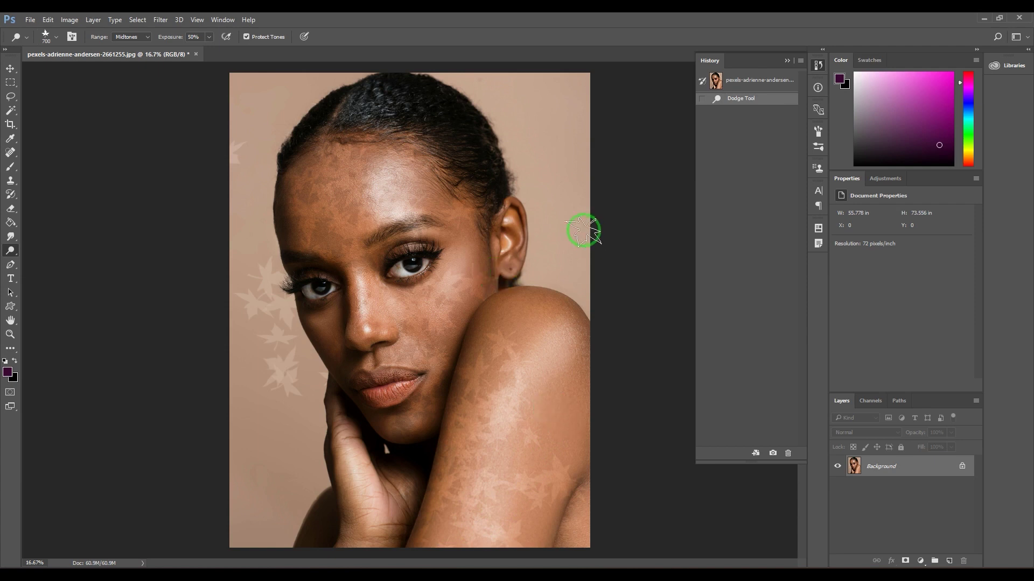
Give the Dodge tool a round brush tip at 0% hardness and revert to the original History snapshot.
{"action": "left_click", "coordinate": [11, 68]}
{"action": "left_click", "coordinate": [9, 250]}
{"action": "left_click", "coordinate": [47, 35]}
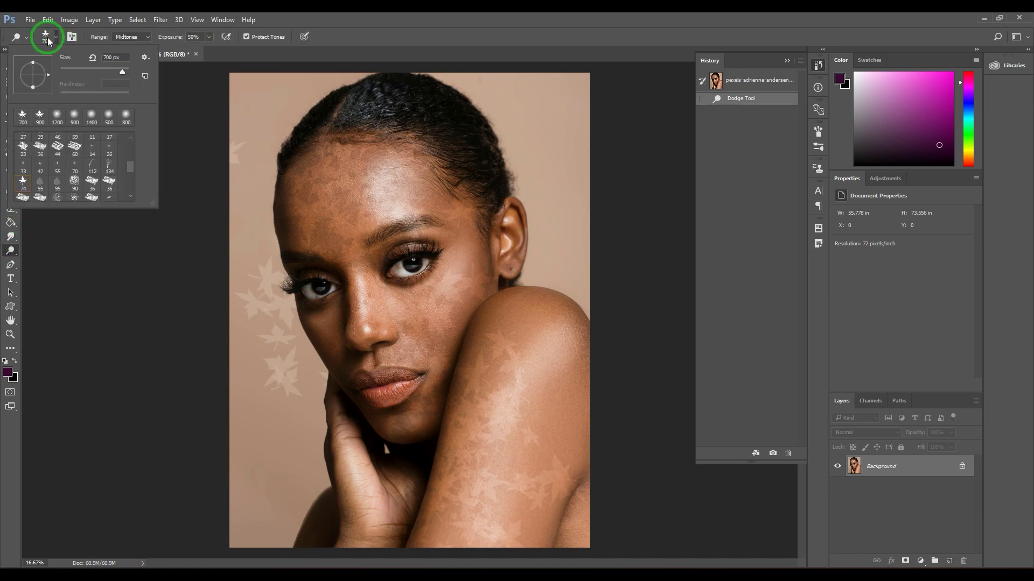
{"action": "scroll", "coordinate": [76, 162], "scroll_direction": "up", "scroll_amount": 3}
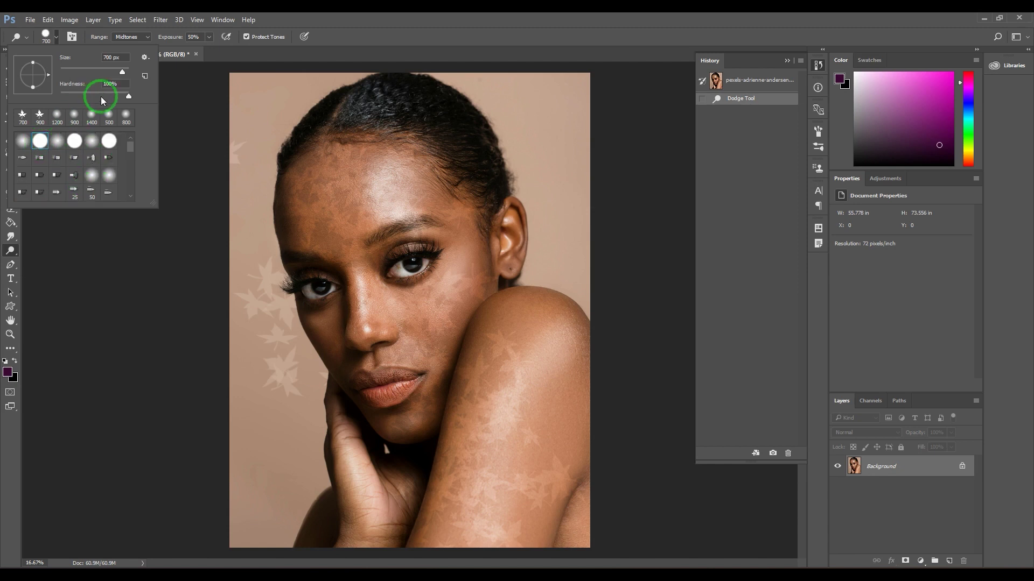
{"action": "left_click_drag", "start_coordinate": [116, 102], "coordinate": [40, 107]}
{"action": "left_click", "coordinate": [394, 18]}
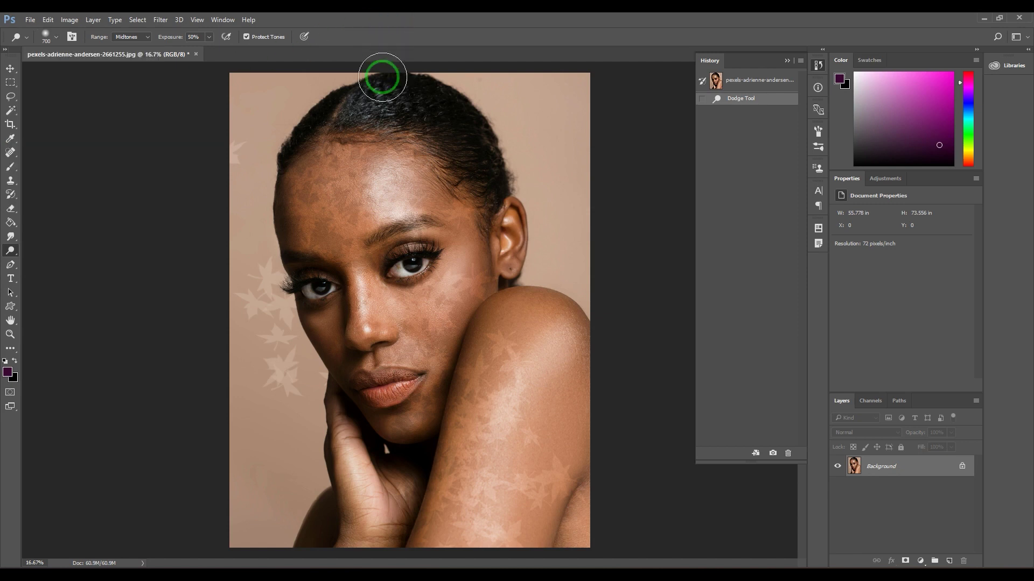
{"action": "left_click", "coordinate": [72, 37]}
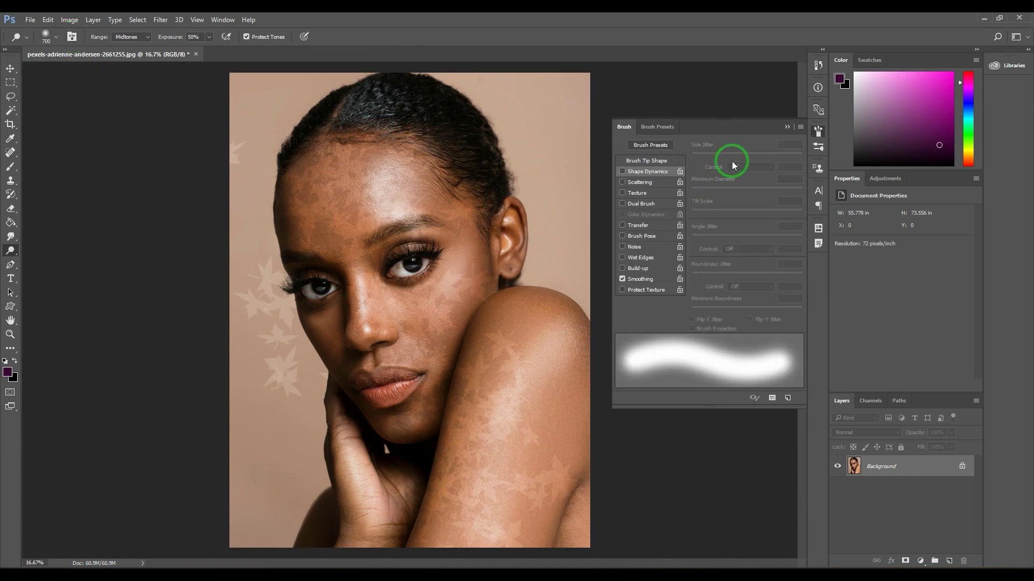
{"action": "left_click", "coordinate": [787, 127]}
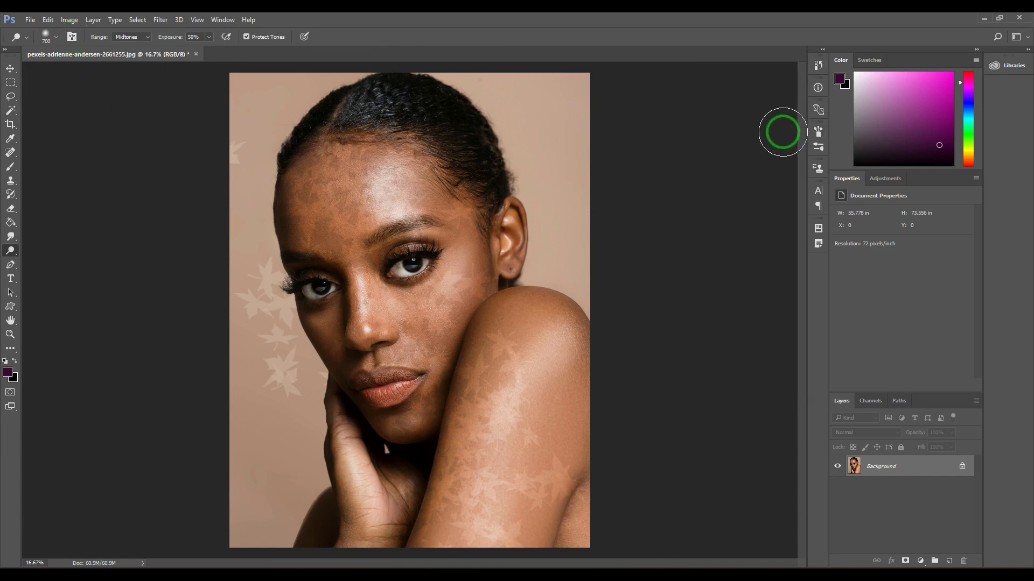
{"action": "left_click", "coordinate": [819, 65]}
{"action": "left_click", "coordinate": [761, 81]}
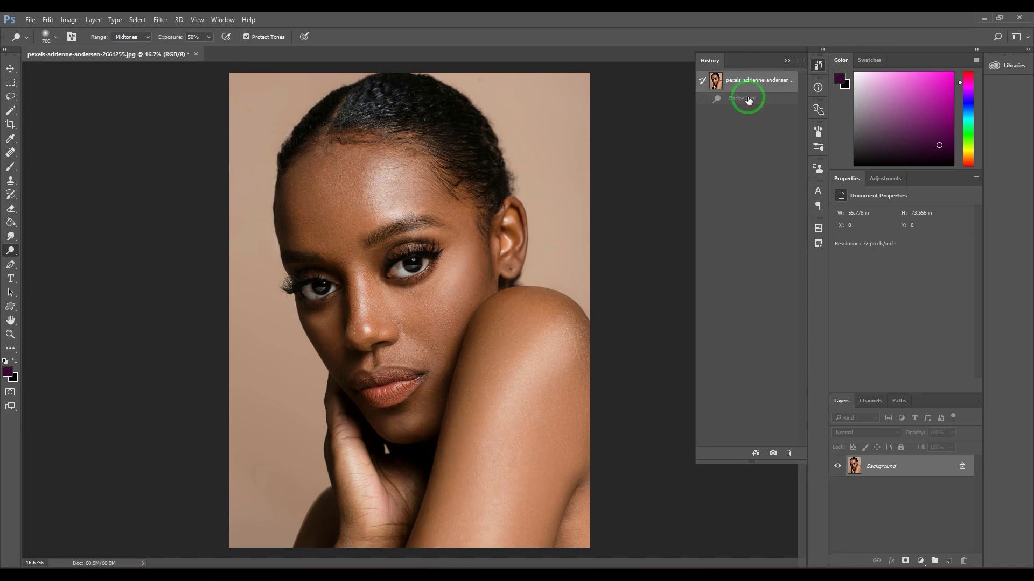
Set the dodge range to Shadows and dodge the cheek with one soft stroke.
{"action": "left_click", "coordinate": [125, 39]}
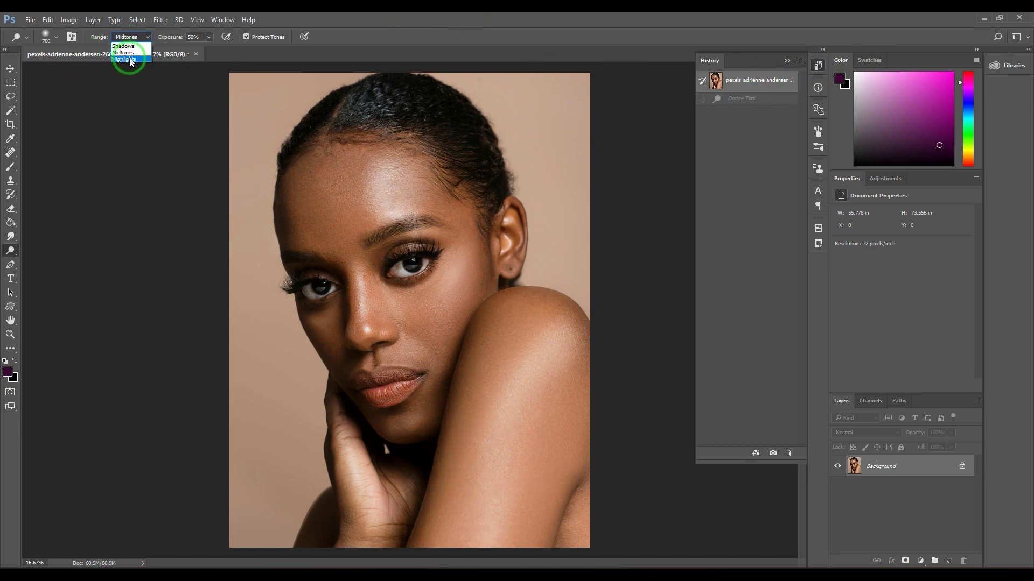
{"action": "left_click", "coordinate": [124, 46]}
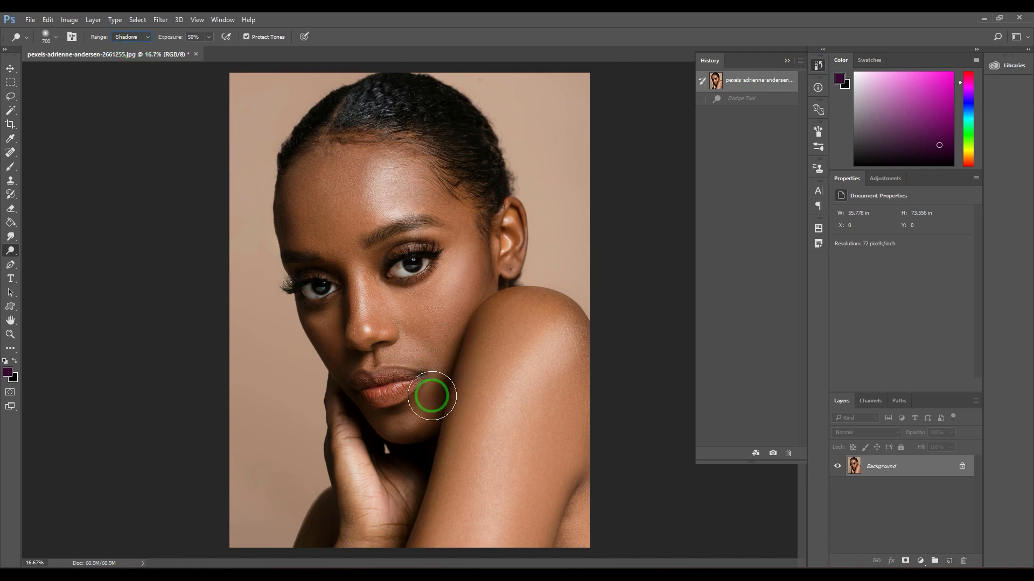
{"action": "left_click", "coordinate": [451, 342]}
Zoom in on the cheek and shoulder to 50%.
{"action": "key", "text": "z"}
{"action": "left_click", "coordinate": [466, 360]}
{"action": "left_click", "coordinate": [473, 391]}
{"action": "left_click", "coordinate": [475, 397]}
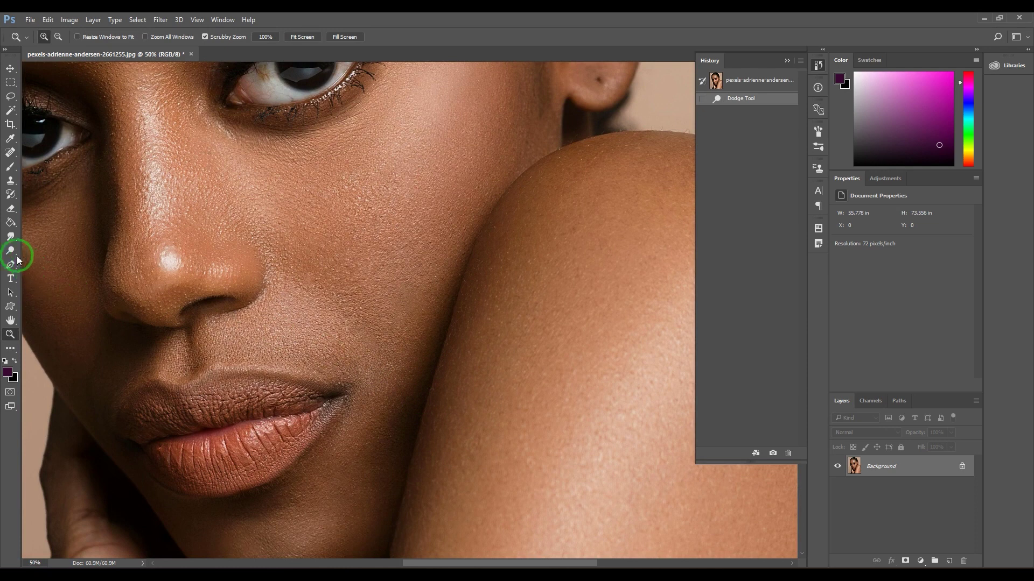
Return to the Dodge tool, shrink the brush to 300, and dodge the cheek near the jawline.
{"action": "key", "text": "o"}
{"action": "key", "text": "bracketleft"}
{"action": "key", "text": "bracketleft"}
{"action": "mouse_move", "coordinate": [433, 371]}
{"action": "left_mouse_down"}
{"action": "mouse_move", "coordinate": [445, 333]}
{"action": "mouse_move", "coordinate": [404, 500]}
{"action": "mouse_move", "coordinate": [481, 247]}
{"action": "mouse_move", "coordinate": [432, 348]}
{"action": "mouse_move", "coordinate": [484, 223]}
{"action": "mouse_move", "coordinate": [511, 189]}
{"action": "mouse_move", "coordinate": [411, 421]}
{"action": "mouse_move", "coordinate": [409, 476]}
{"action": "mouse_move", "coordinate": [429, 487]}
{"action": "left_mouse_up"}
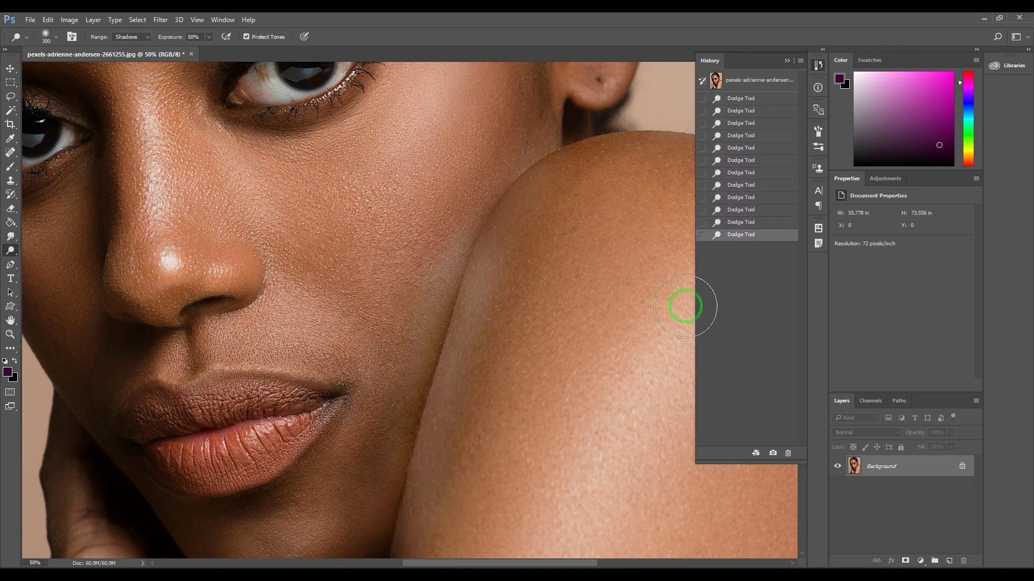
Revert to the original, set Midtones with Protect Tones off, and brighten cheek, nose and under-eye skin.
{"action": "left_click", "coordinate": [750, 81]}
{"action": "left_click", "coordinate": [132, 37]}
{"action": "left_click", "coordinate": [129, 47]}
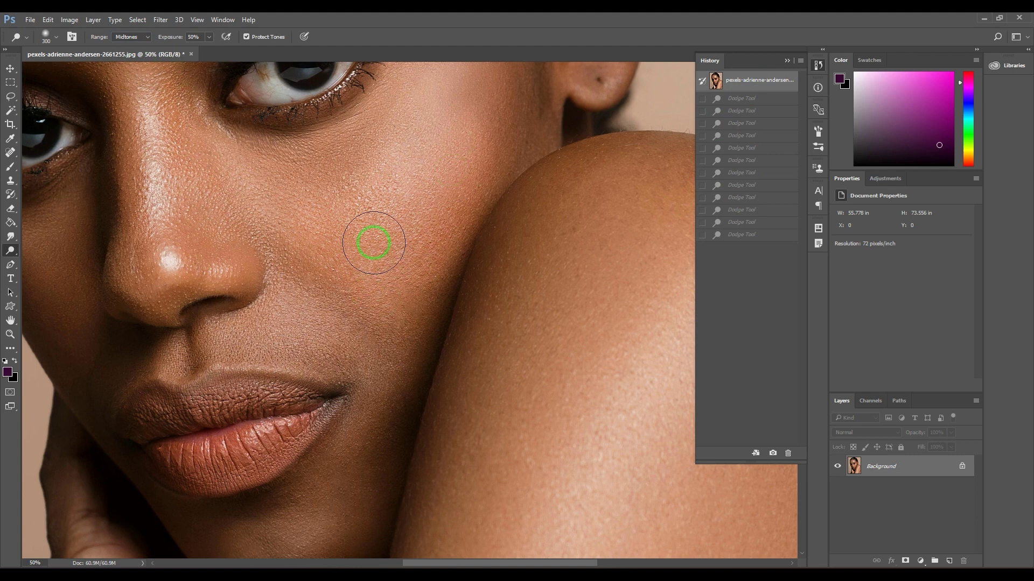
{"action": "left_click", "coordinate": [377, 250]}
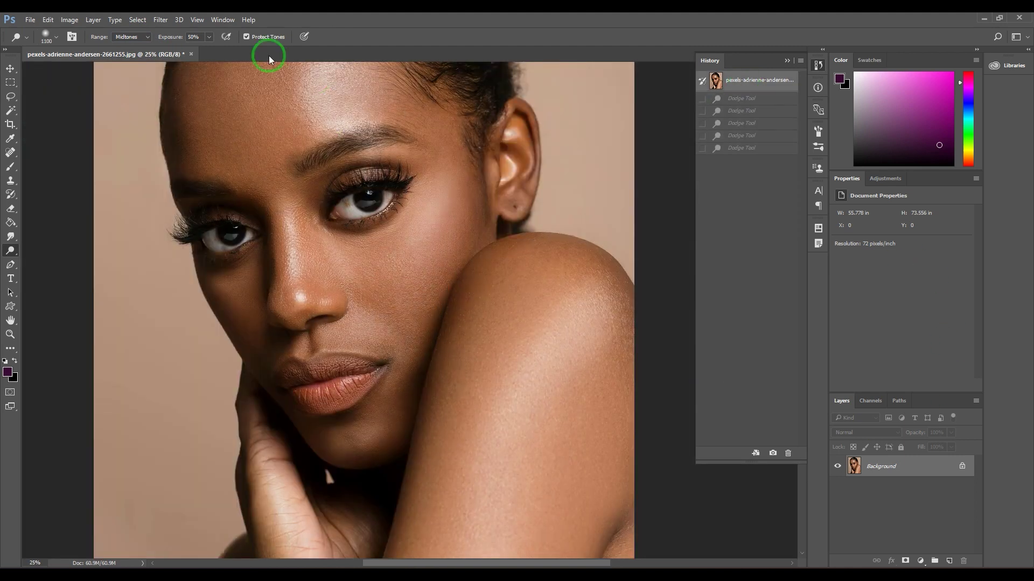
{"action": "left_click", "coordinate": [247, 36]}
{"action": "mouse_move", "coordinate": [454, 363]}
{"action": "left_mouse_down"}
{"action": "mouse_move", "coordinate": [386, 413]}
{"action": "mouse_move", "coordinate": [308, 334]}
{"action": "mouse_move", "coordinate": [312, 353]}
{"action": "mouse_move", "coordinate": [385, 329]}
{"action": "mouse_move", "coordinate": [402, 250]}
{"action": "mouse_move", "coordinate": [426, 238]}
{"action": "mouse_move", "coordinate": [324, 246]}
{"action": "mouse_move", "coordinate": [342, 277]}
{"action": "mouse_move", "coordinate": [484, 350]}
{"action": "left_mouse_up"}
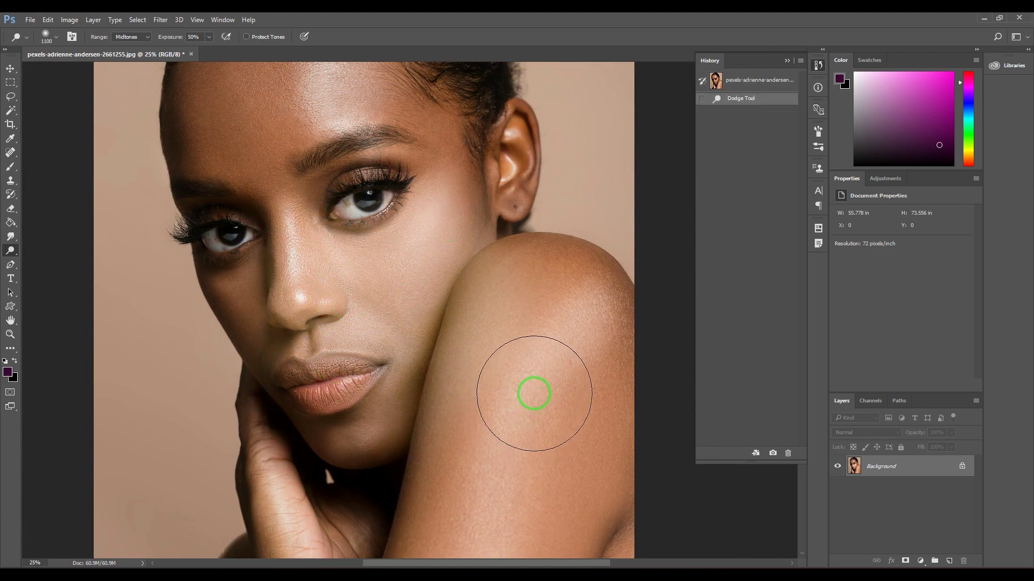
Revert to the original photo and set the dodge range to Highlights.
{"action": "left_click", "coordinate": [759, 78]}
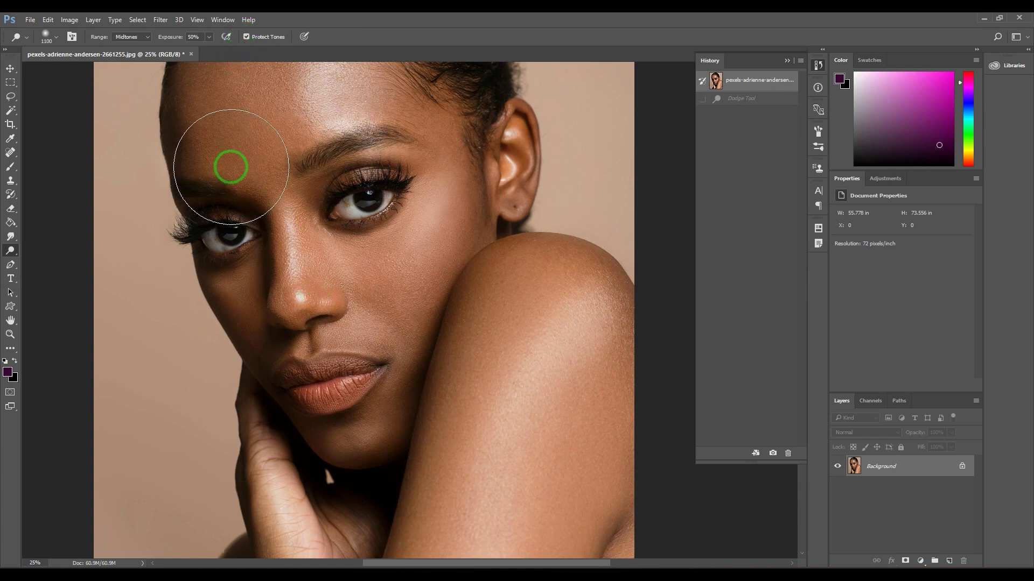
{"action": "left_click", "coordinate": [135, 37]}
{"action": "left_click", "coordinate": [137, 59]}
Dodge the forehead, nose, arm and cheek in Highlights, then discard it all and return to Midtones.
{"action": "mouse_move", "coordinate": [369, 138]}
{"action": "left_mouse_down"}
{"action": "mouse_move", "coordinate": [350, 88]}
{"action": "mouse_move", "coordinate": [334, 97]}
{"action": "left_mouse_up"}
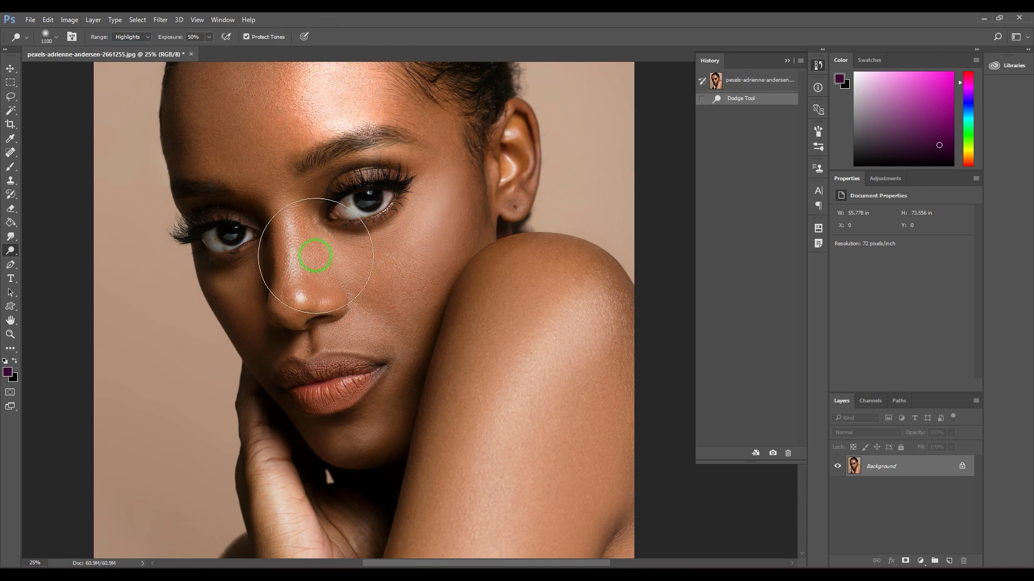
{"action": "left_click", "coordinate": [300, 262]}
{"action": "mouse_move", "coordinate": [528, 280]}
{"action": "left_mouse_down"}
{"action": "mouse_move", "coordinate": [485, 526]}
{"action": "mouse_move", "coordinate": [582, 323]}
{"action": "mouse_move", "coordinate": [569, 429]}
{"action": "mouse_move", "coordinate": [612, 305]}
{"action": "left_mouse_up"}
{"action": "mouse_move", "coordinate": [539, 231]}
{"action": "left_mouse_down"}
{"action": "mouse_move", "coordinate": [411, 544]}
{"action": "mouse_move", "coordinate": [426, 501]}
{"action": "left_mouse_up"}
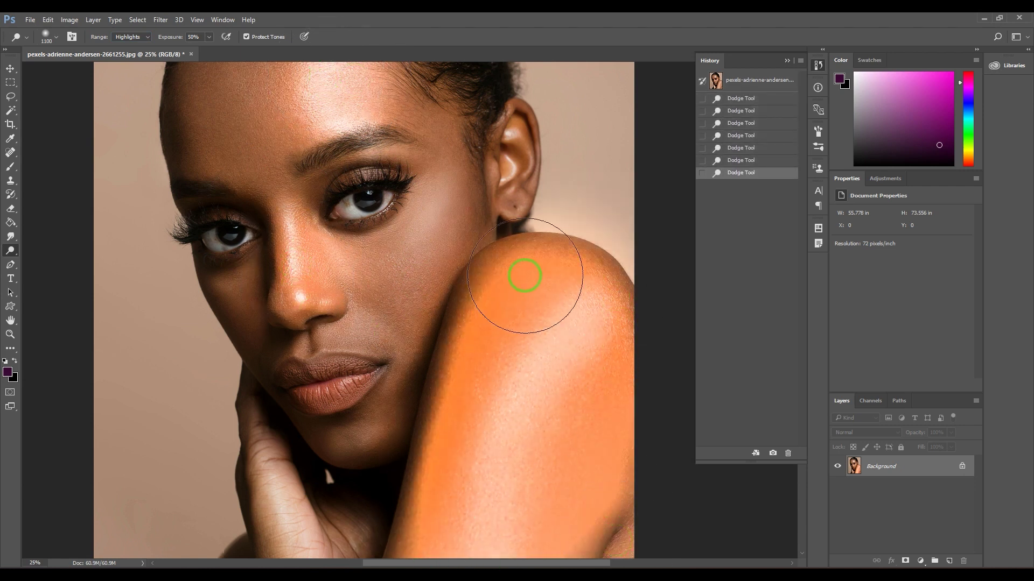
{"action": "left_click_drag", "start_coordinate": [443, 397], "coordinate": [427, 273]}
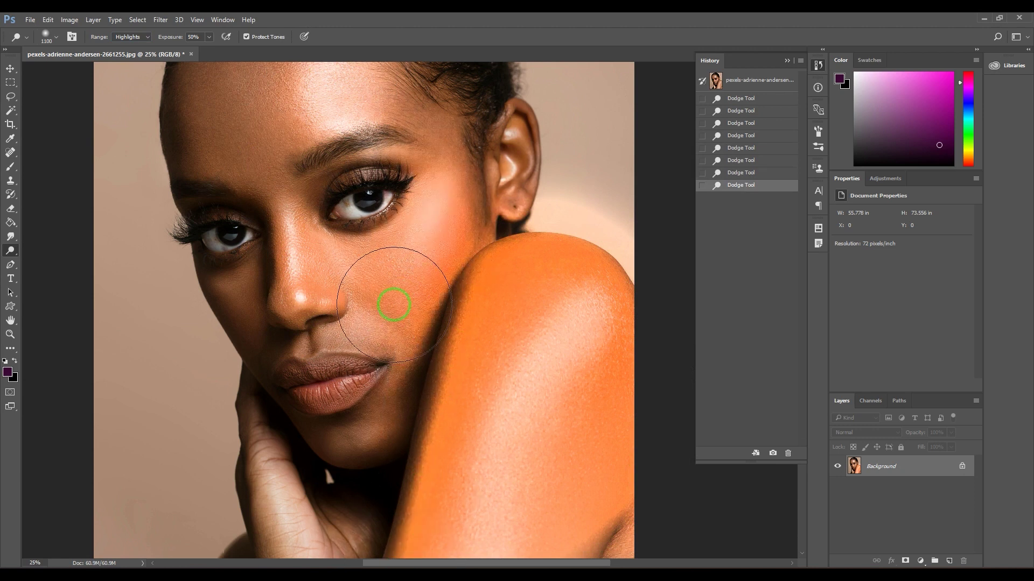
{"action": "mouse_move", "coordinate": [312, 66]}
{"action": "left_mouse_down"}
{"action": "mouse_move", "coordinate": [199, 103]}
{"action": "mouse_move", "coordinate": [289, 345]}
{"action": "mouse_move", "coordinate": [365, 455]}
{"action": "mouse_move", "coordinate": [441, 381]}
{"action": "mouse_move", "coordinate": [633, 455]}
{"action": "left_mouse_up"}
{"action": "left_click", "coordinate": [755, 80]}
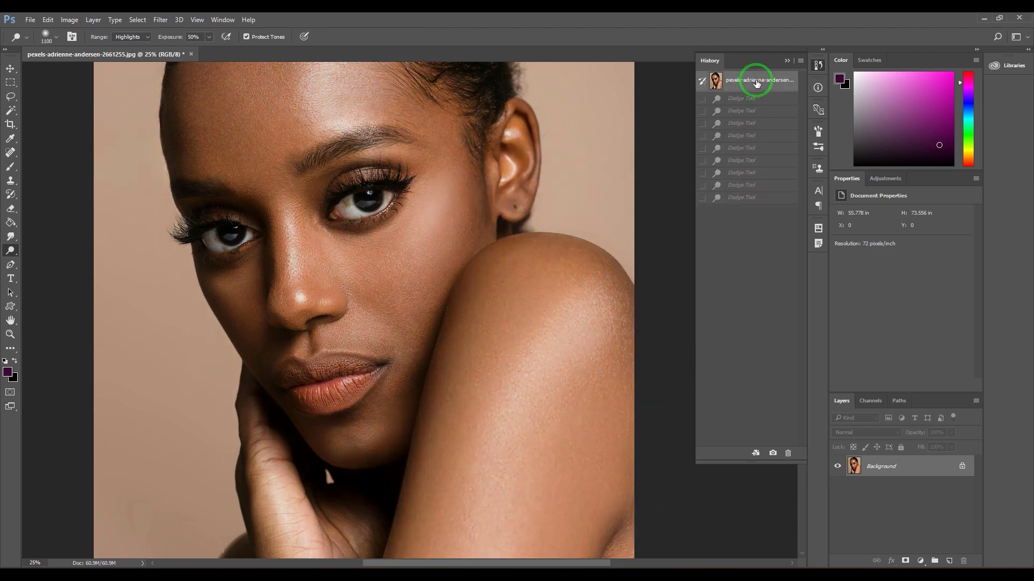
{"action": "left_click", "coordinate": [140, 53]}
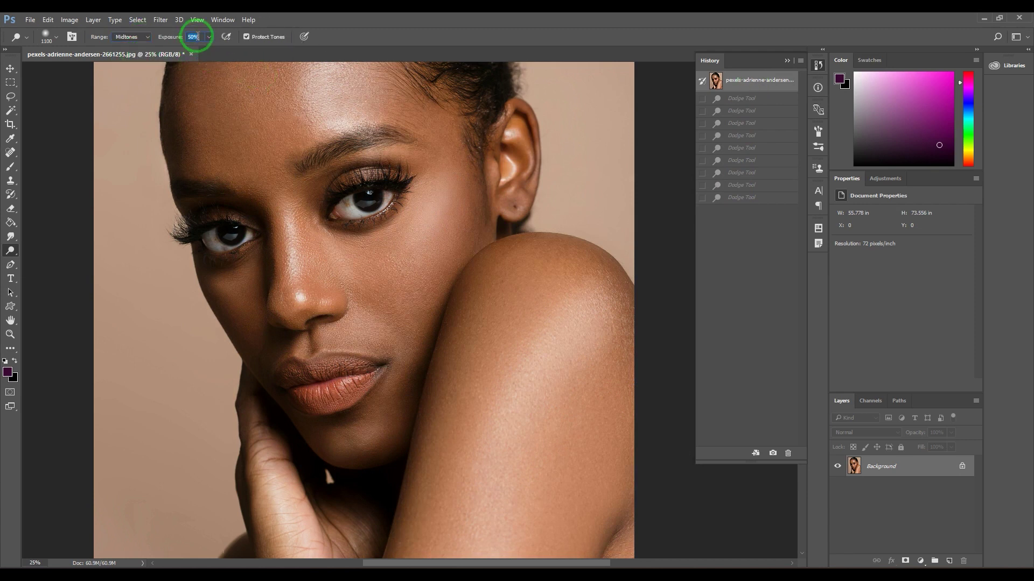